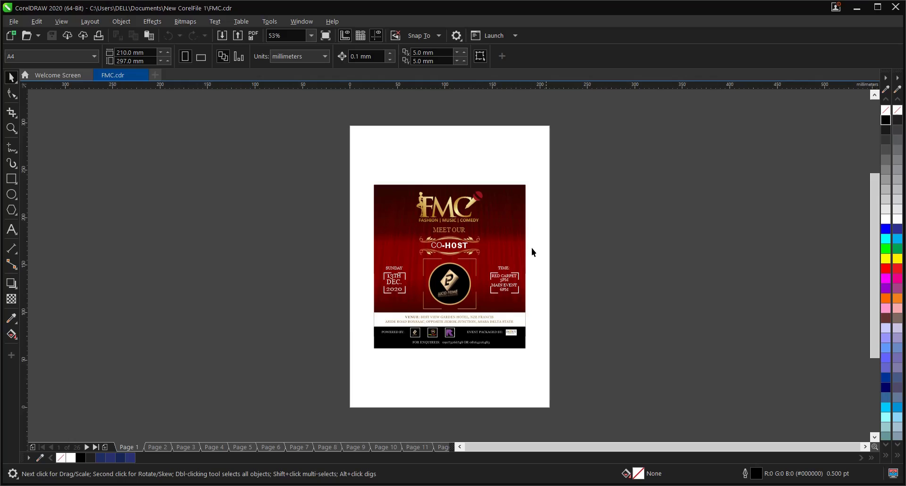
- Select and deselect the whole flyer group on page 1 a few times
left_click_drag(312, 162, 587, 373)
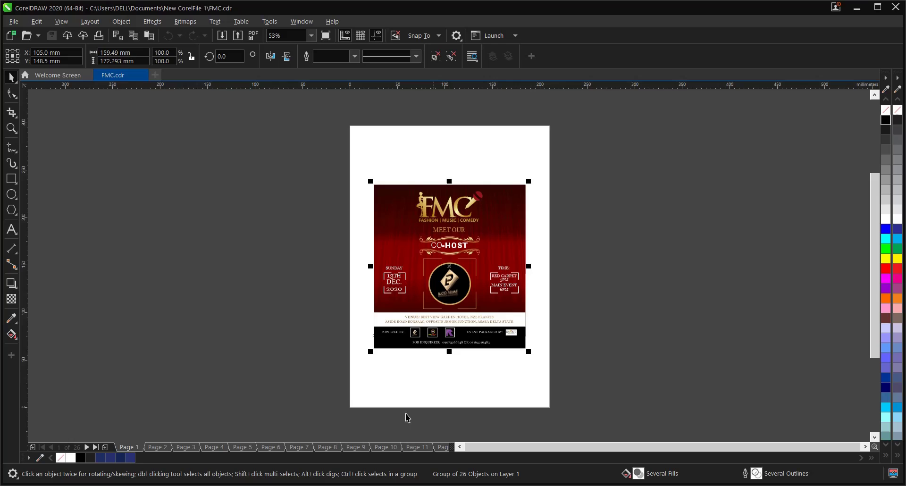
left_click(233, 283)
left_click_drag(282, 159, 584, 378)
left_click(295, 273)
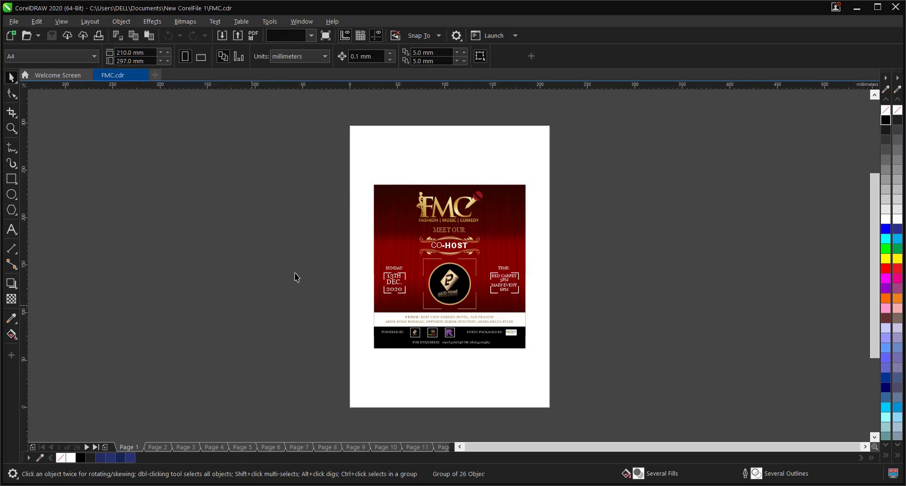
left_click_drag(313, 161, 574, 370)
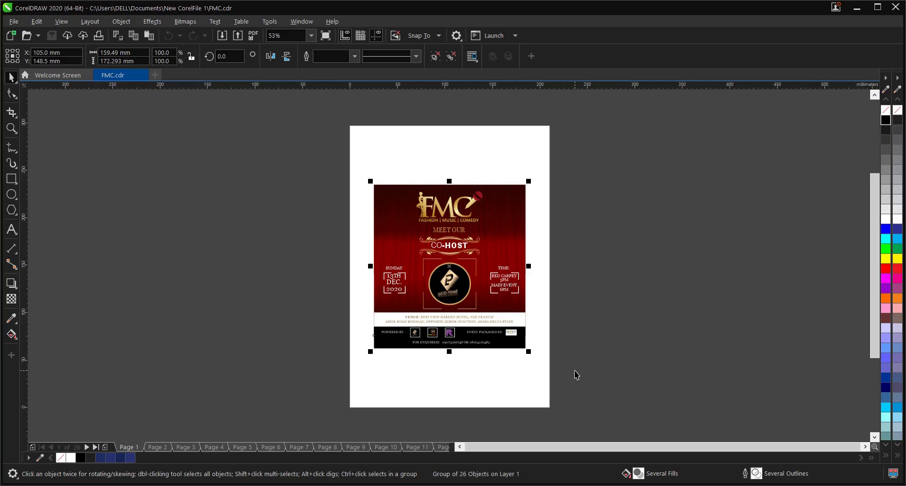
left_click(296, 182)
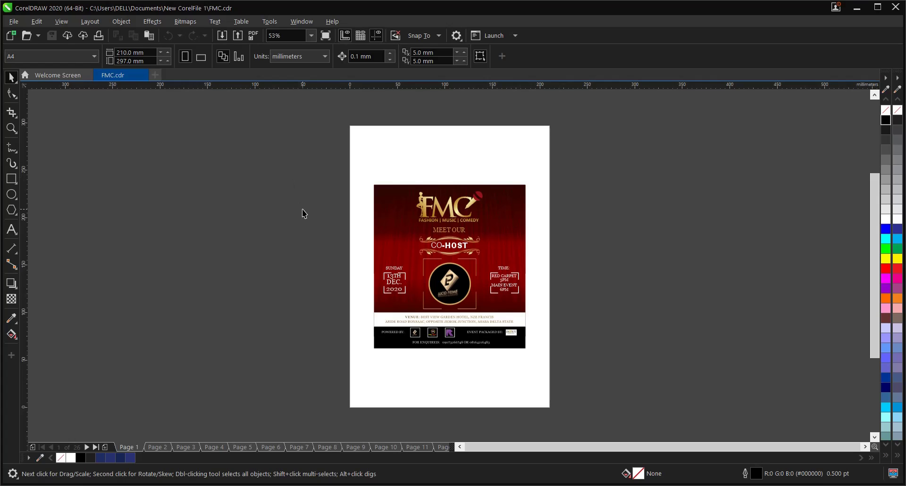
- Browse forward to page 6, the MEDIA PARTNER flyer, then return to page 1
left_click(185, 447)
left_click(214, 446)
left_click(264, 447)
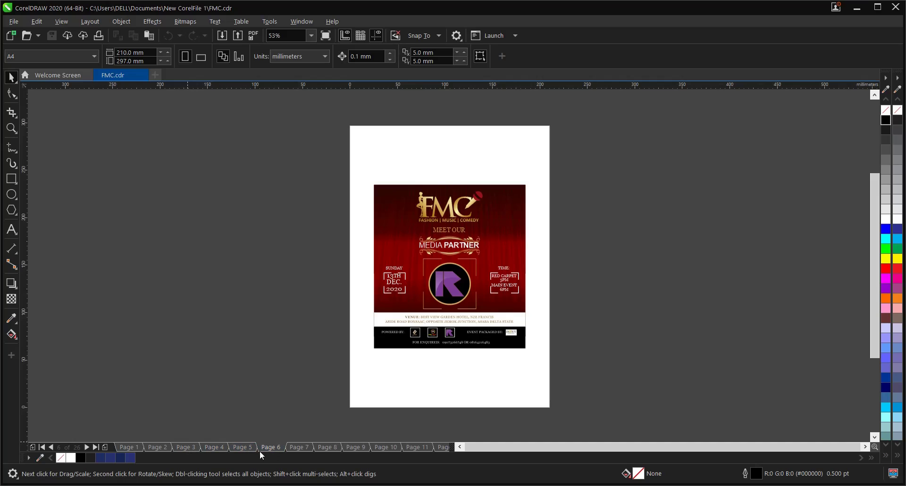
left_click(43, 447)
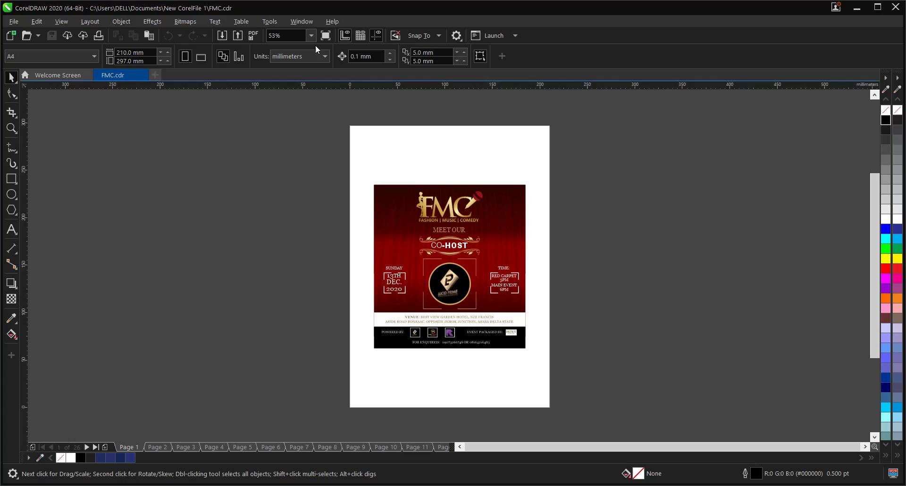
- Run the Converter.Start macro from the FileConverter project via Run Script
left_click(269, 22)
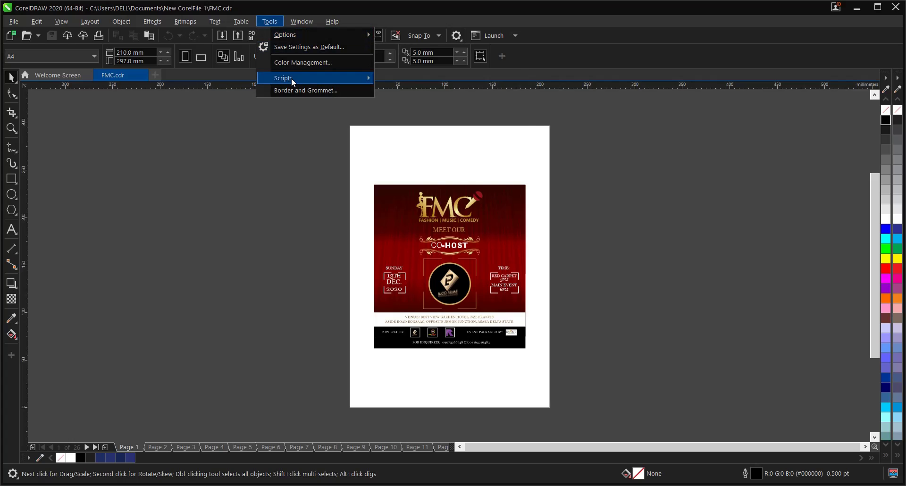
mouse_move(291, 78)
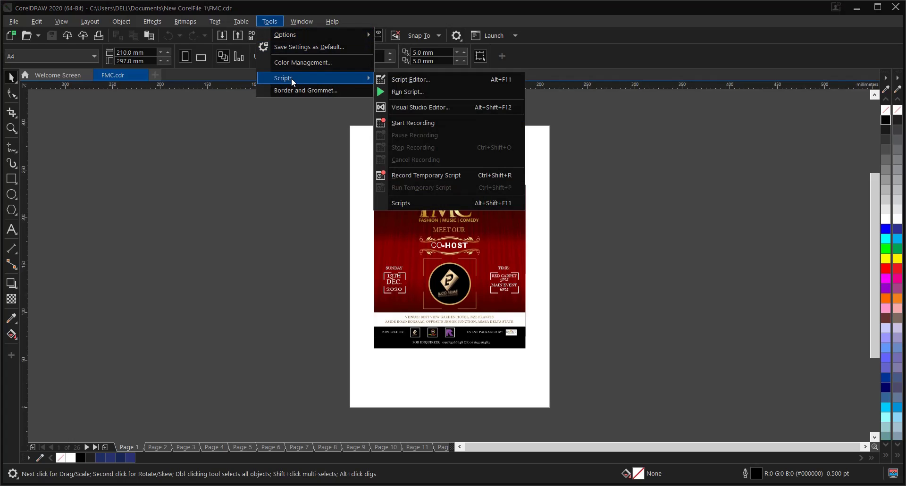
left_click(408, 91)
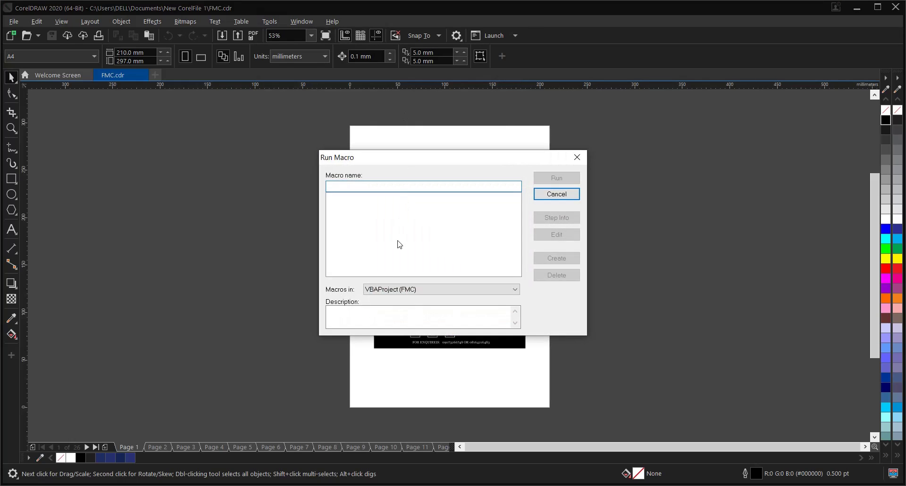
left_click(387, 290)
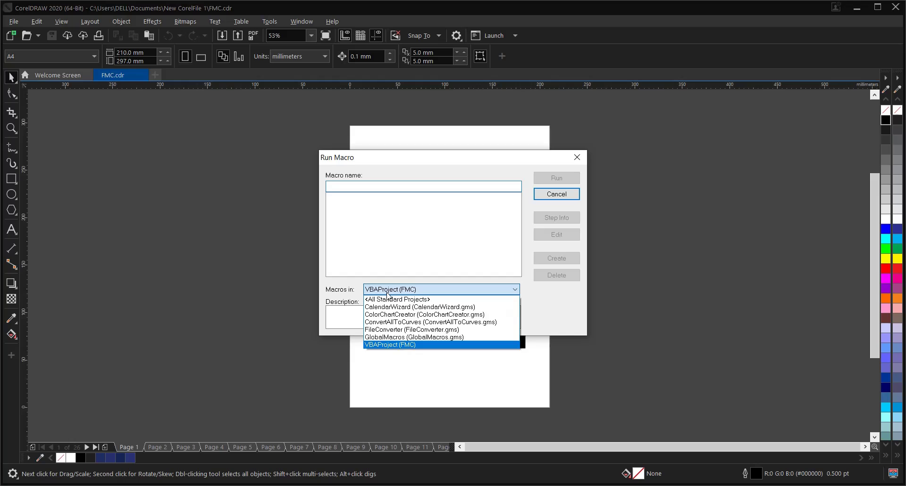
left_click(388, 329)
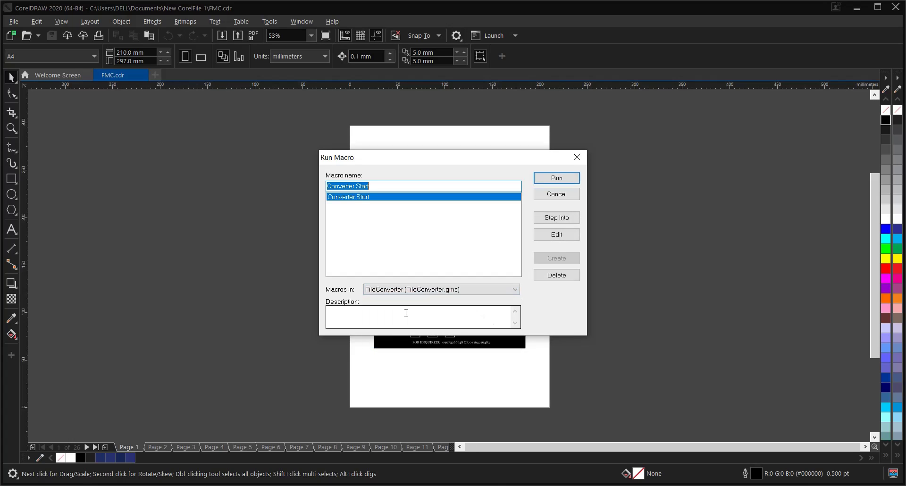
left_click(557, 178)
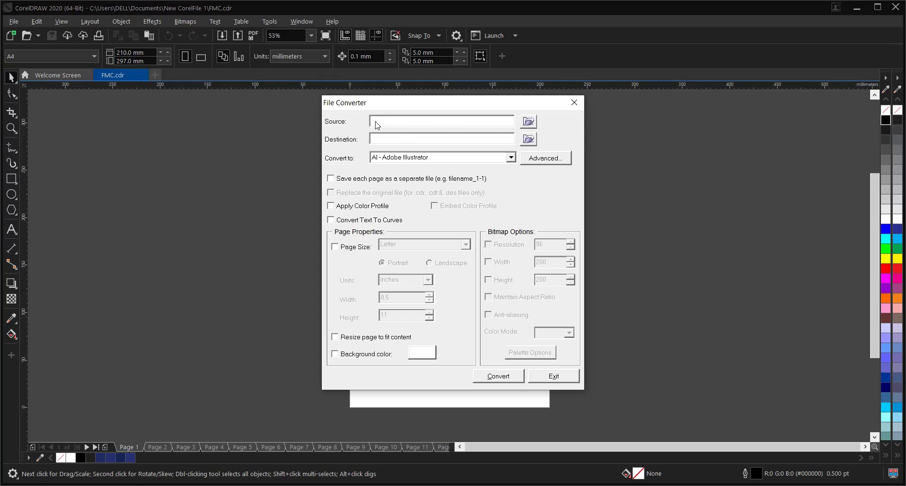
- Set the converter source to the Documents folder with Search subfolders ticked
left_click(529, 122)
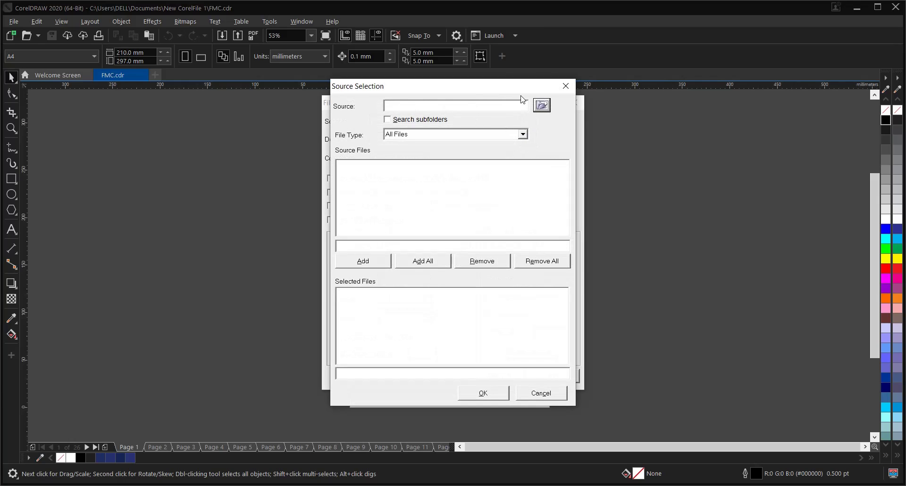
left_click(542, 105)
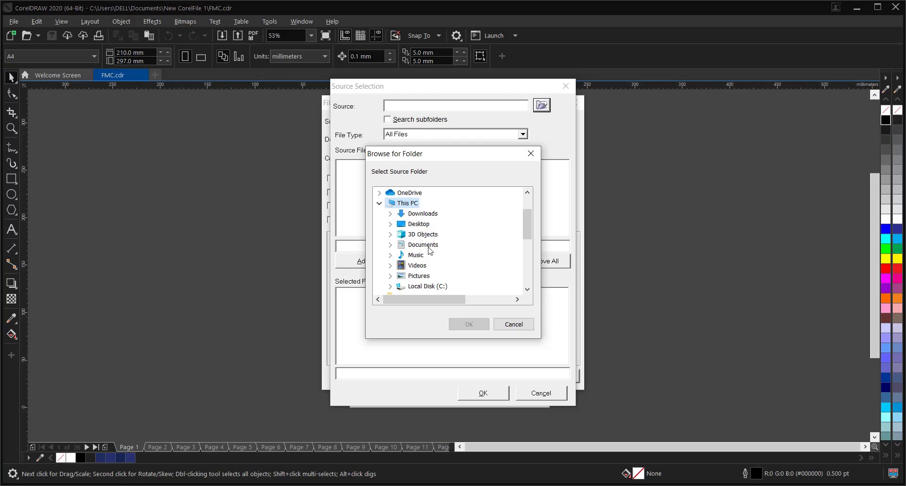
left_click(424, 244)
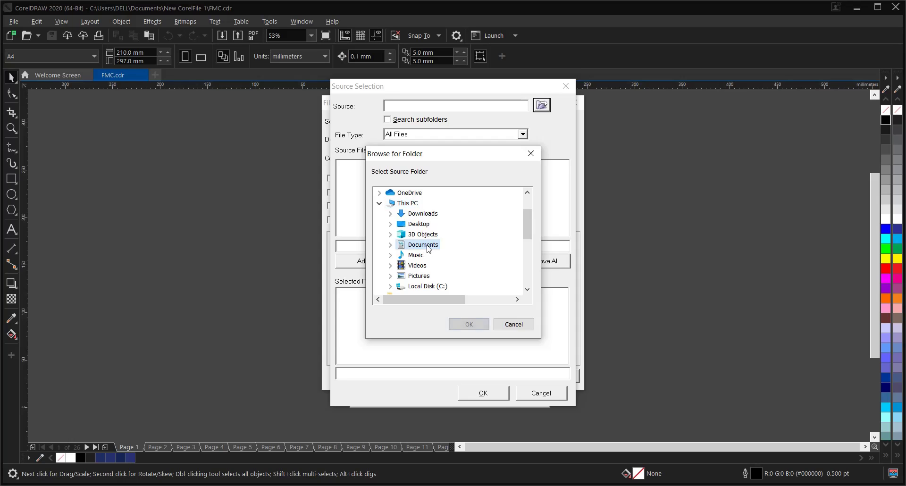
left_click(472, 325)
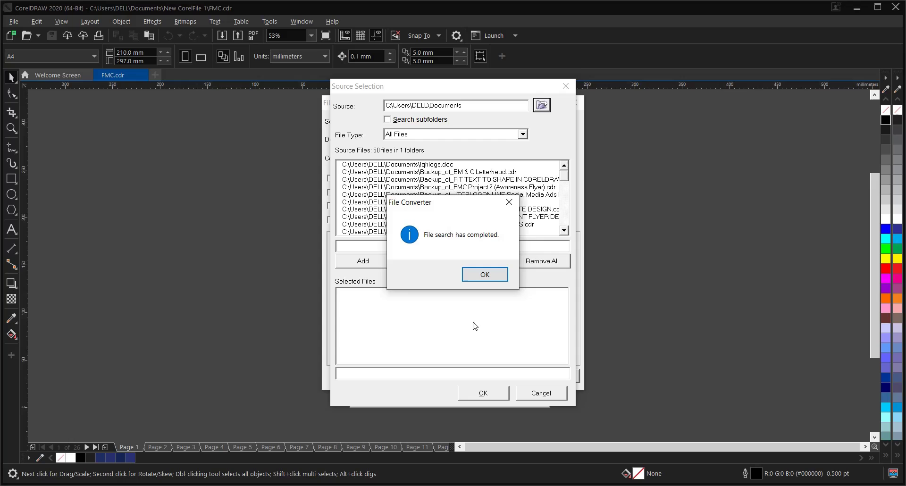
left_click(494, 277)
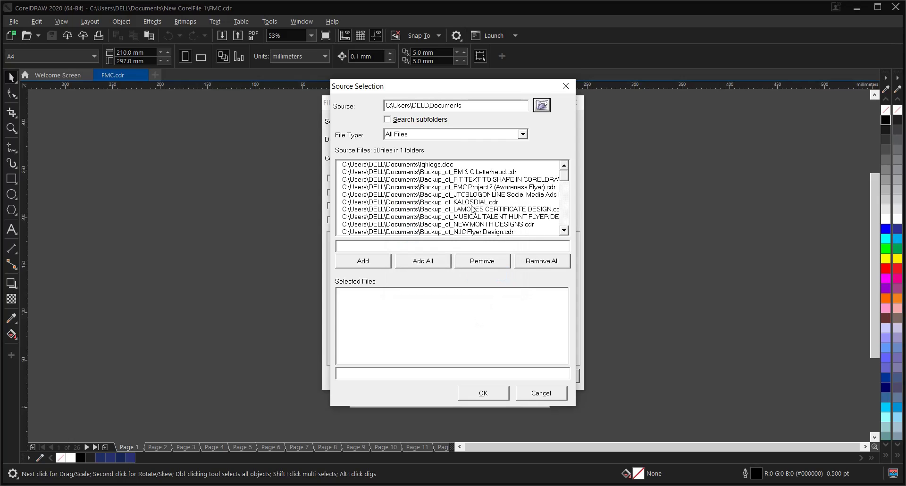
left_click(388, 119)
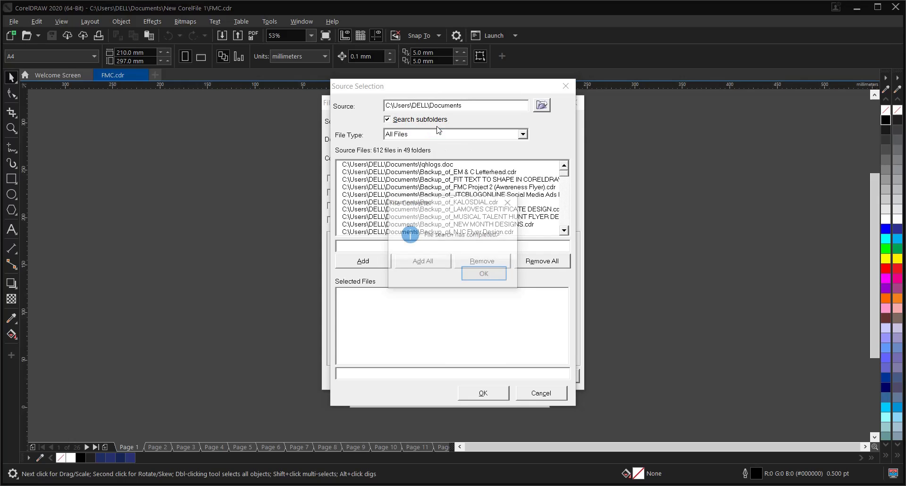
- Filter the source list to CDR - CorelDRAW files and scroll to New CorelFile 1\FMC.cdr
left_click(482, 278)
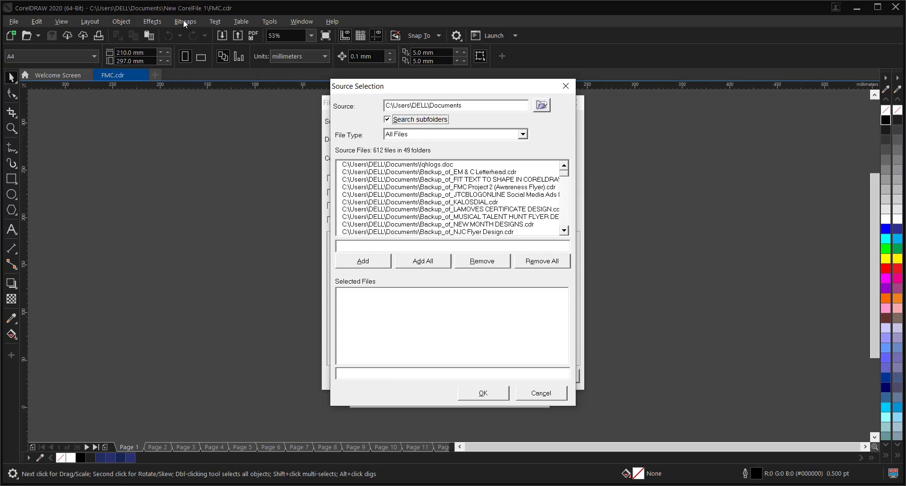
mouse_move(562, 173)
left_mouse_down()
mouse_move(565, 212)
mouse_move(565, 178)
mouse_move(568, 186)
left_mouse_up()
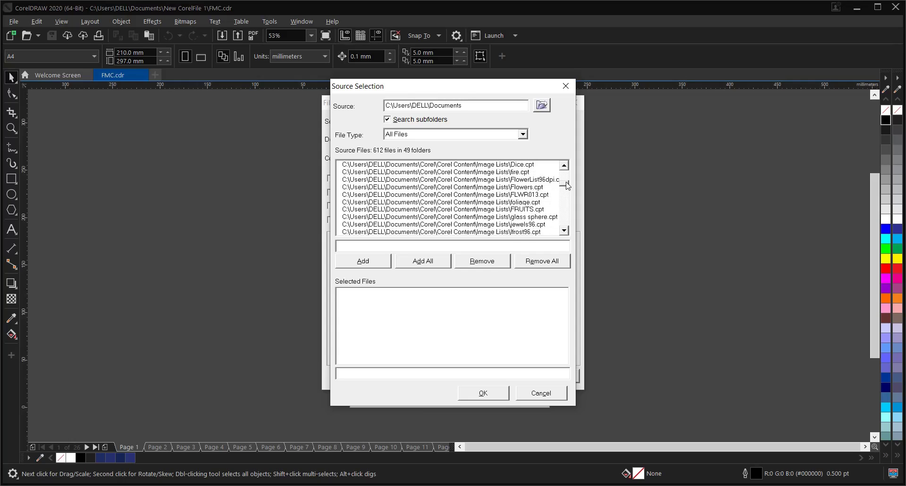
mouse_move(568, 186)
left_mouse_down()
mouse_move(567, 223)
mouse_move(567, 175)
left_mouse_up()
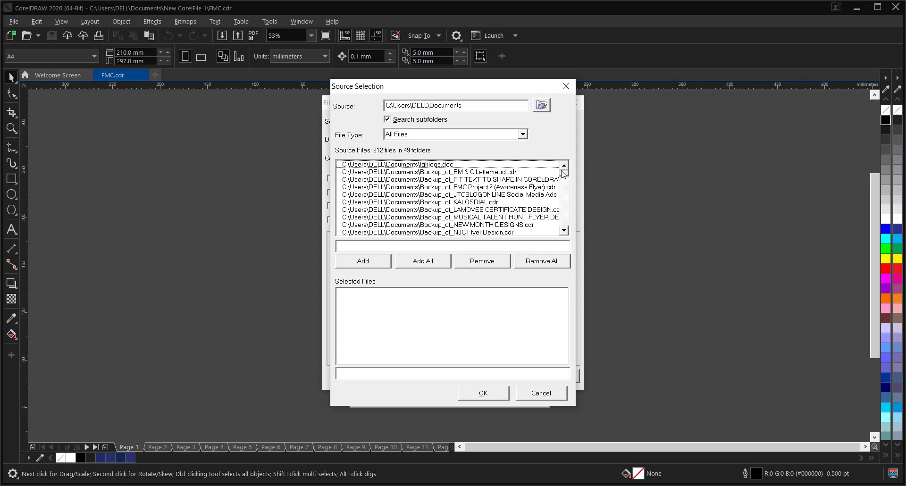
left_click(524, 135)
left_click(523, 135)
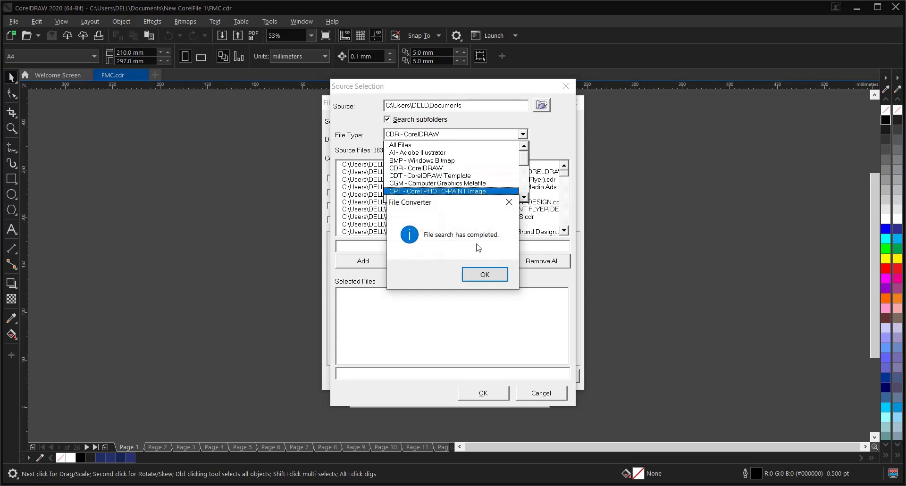
left_click(477, 273)
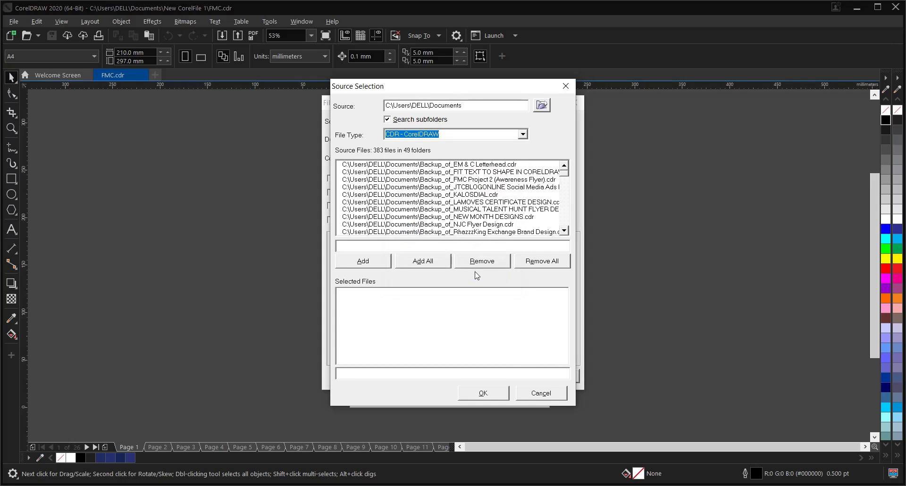
left_click(565, 175)
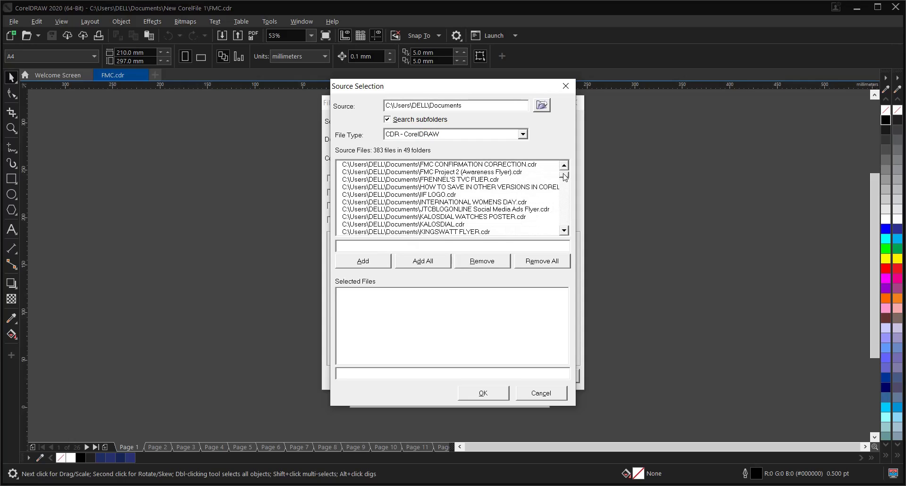
scroll(565, 177, "down", 2)
left_click_drag(565, 178, 562, 202)
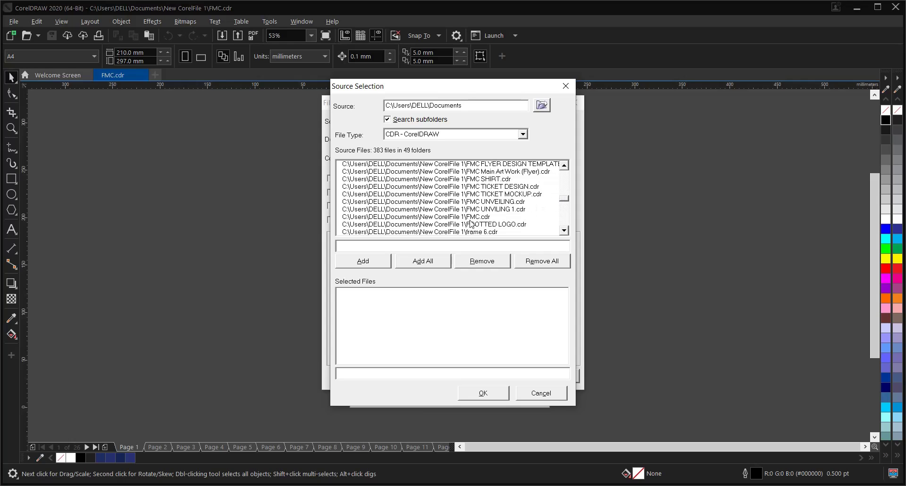
- Add FMC.cdr as the file to convert and confirm the source selection
left_click(473, 217)
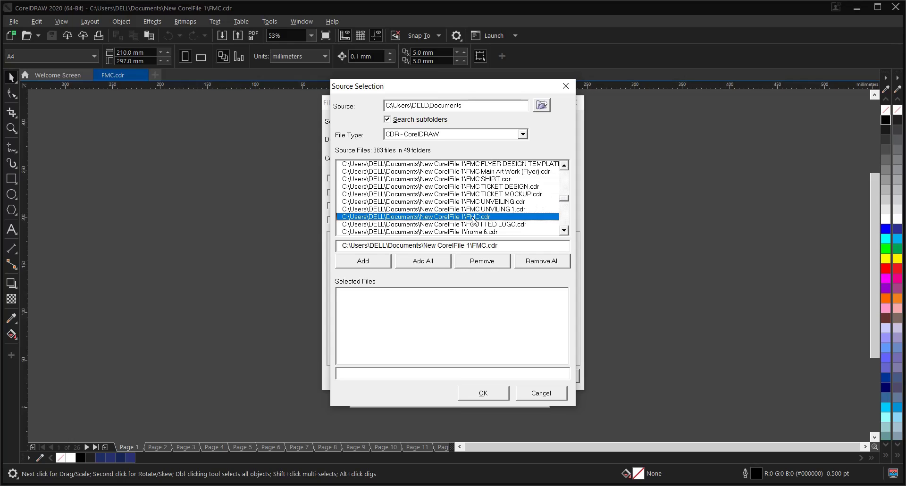
left_click(375, 265)
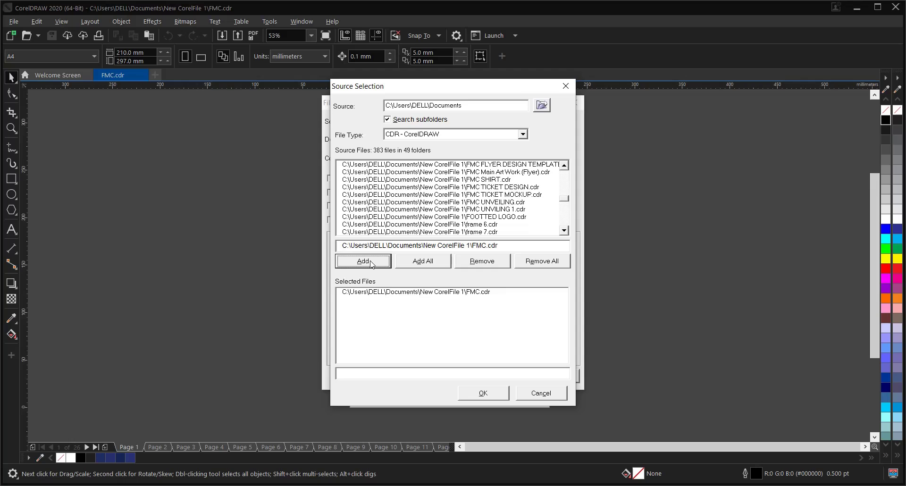
left_click(382, 293)
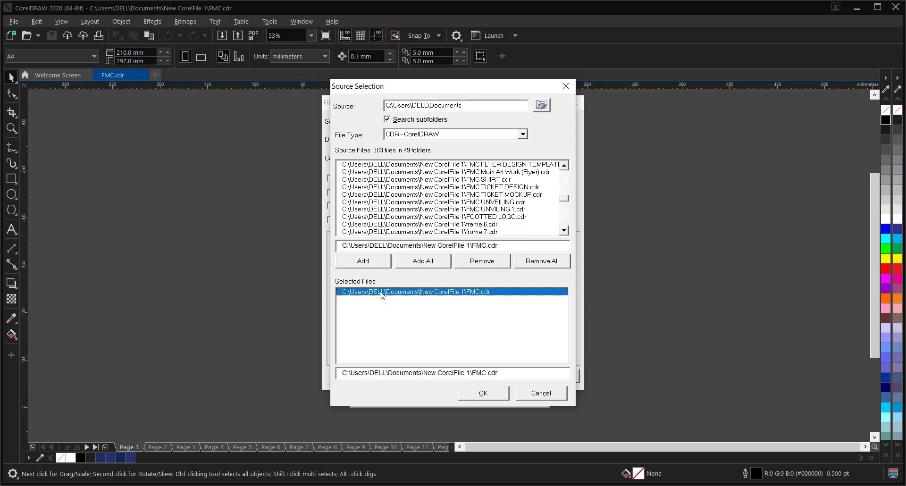
left_click(484, 395)
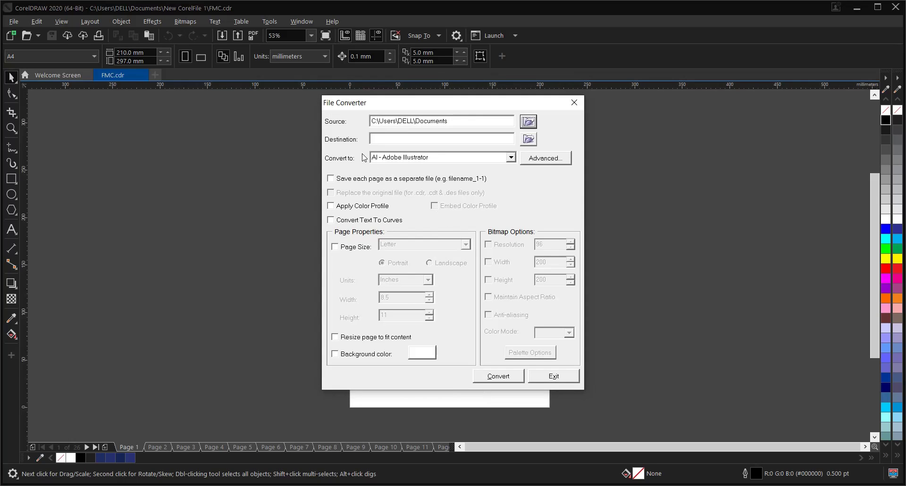
- Set the output destination to the FMC ARTWORK folder on the Desktop
left_click(380, 139)
left_click(528, 139)
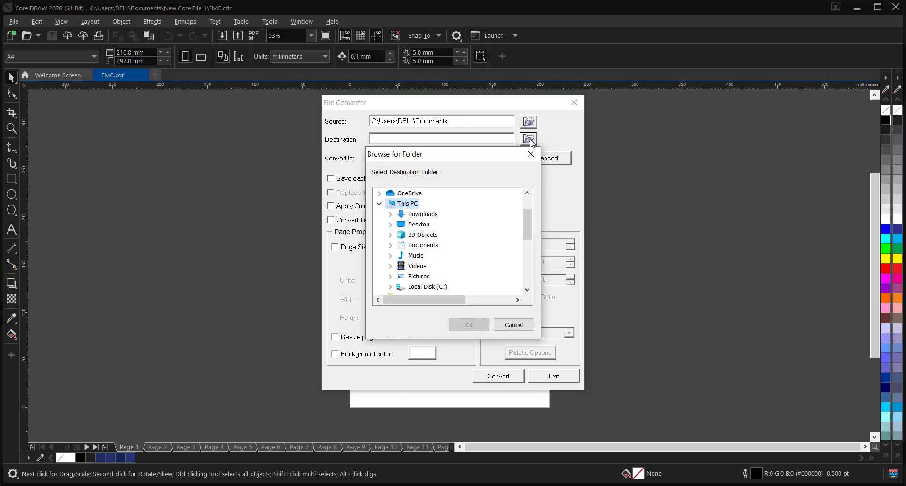
double_click(426, 226)
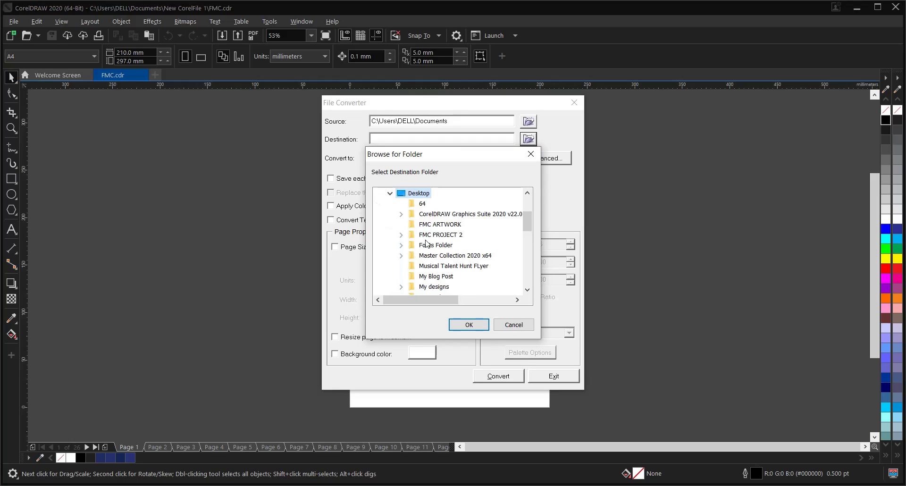
left_click(445, 227)
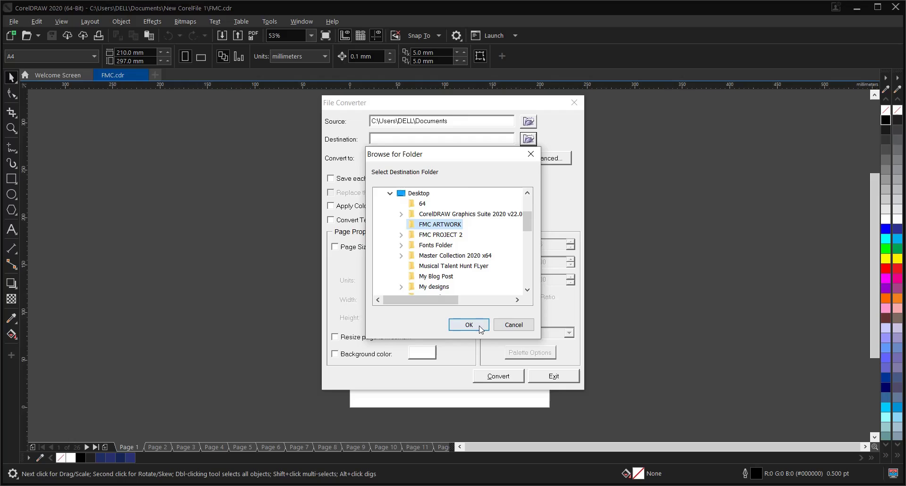
left_click(467, 325)
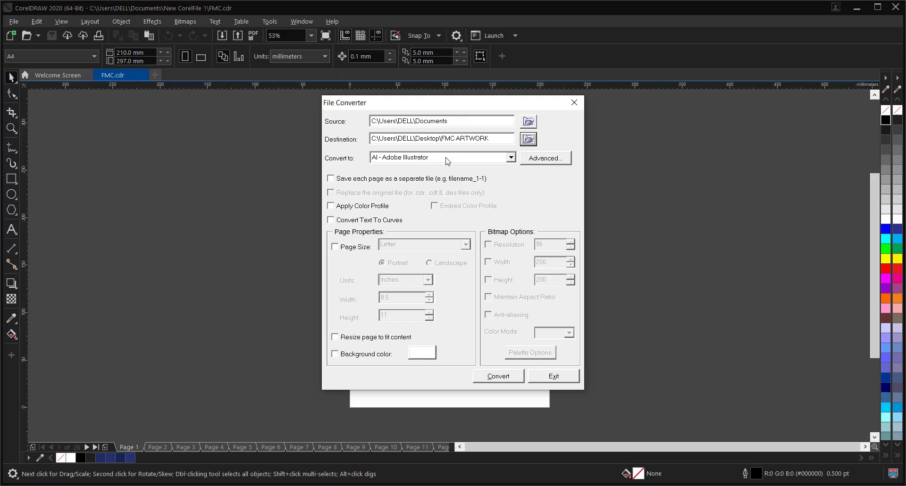
- Set the output format to JPG - JPEG Bitmaps, saving each page as a separate file
left_click(510, 157)
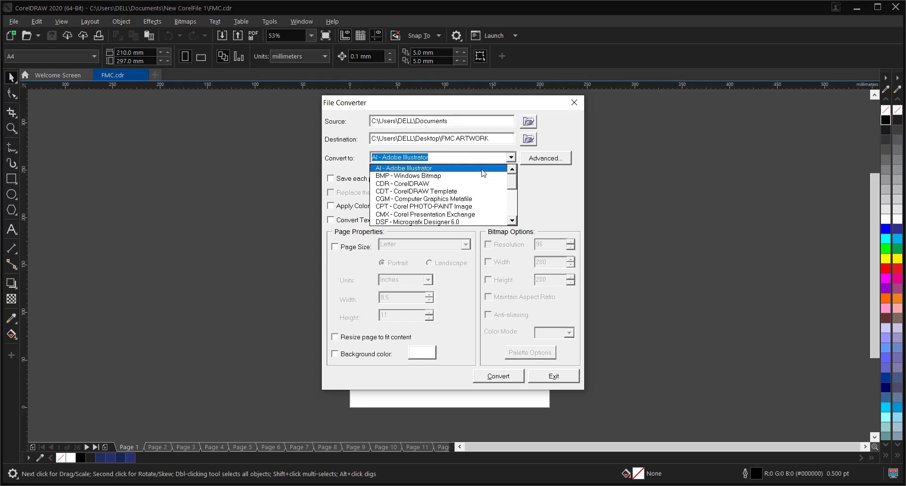
left_click_drag(513, 182, 512, 197)
left_click(429, 217)
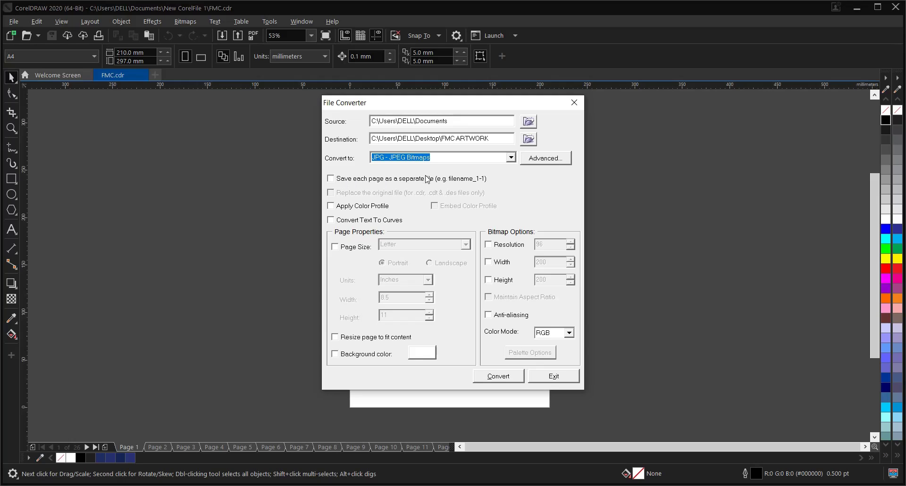
left_click(331, 178)
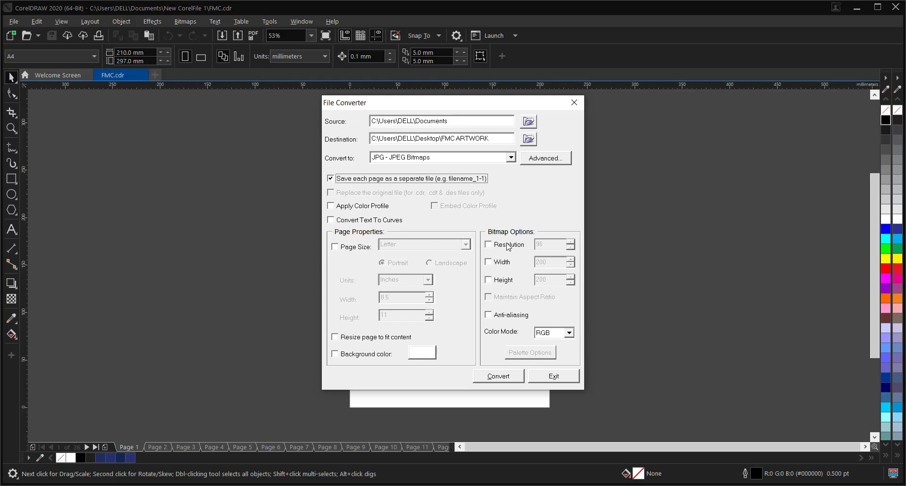
- Set a custom resolution of 300, keep custom width off and RGB colour mode
left_click(489, 245)
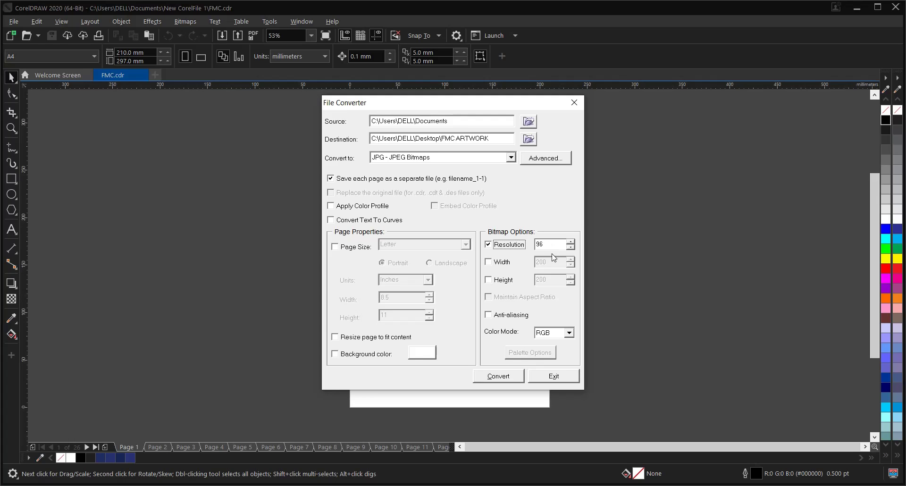
left_click_drag(543, 245, 532, 249)
type("300")
left_click(489, 262)
left_click(488, 263)
left_click(569, 334)
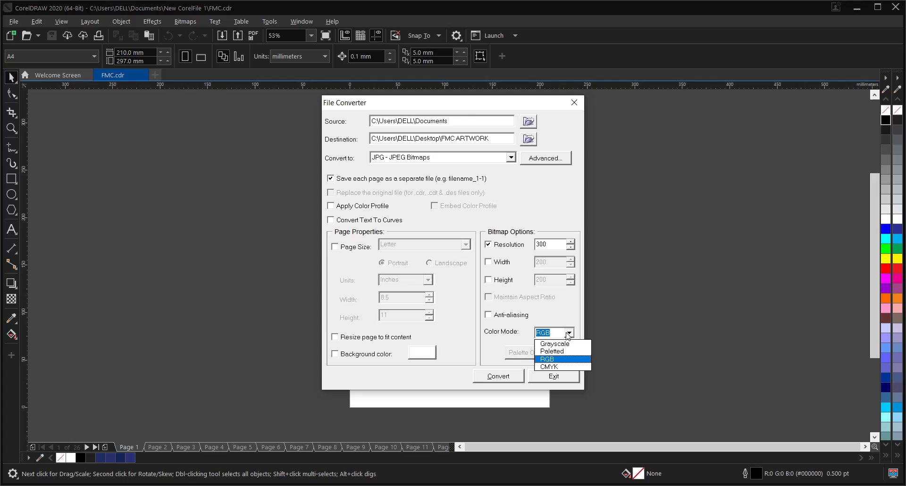
left_click(557, 360)
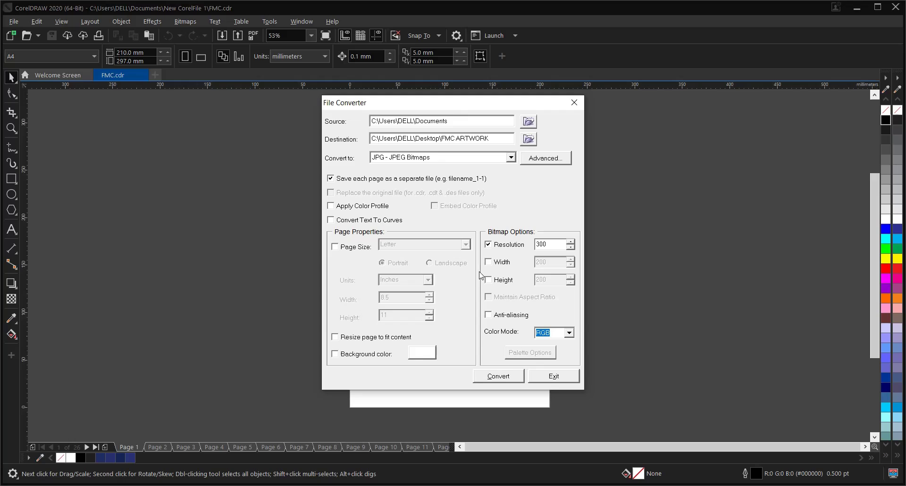
- Convert FMC.cdr's pages to JPEGs, exit the converter, and show the desktop
left_click(499, 383)
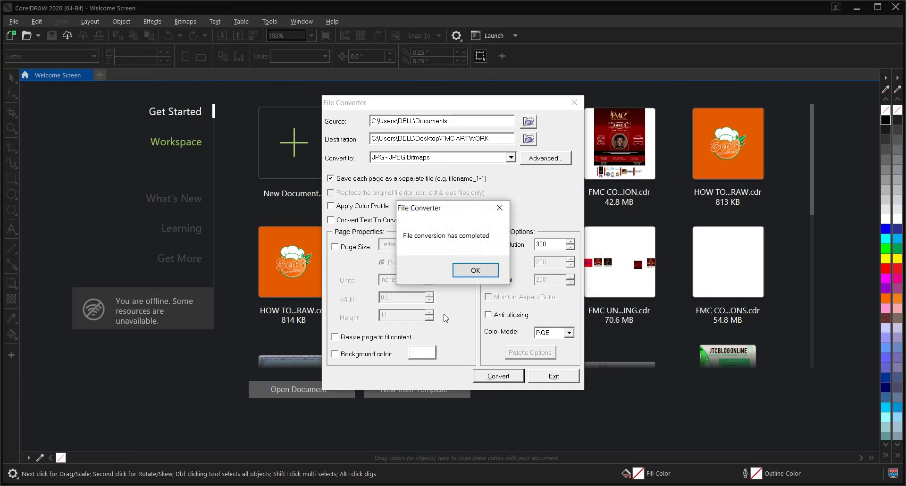
left_click(477, 271)
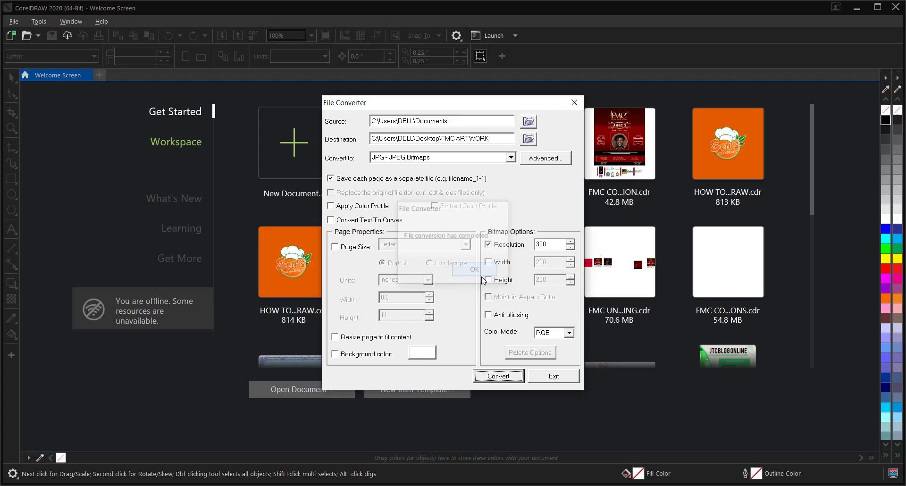
left_click(559, 376)
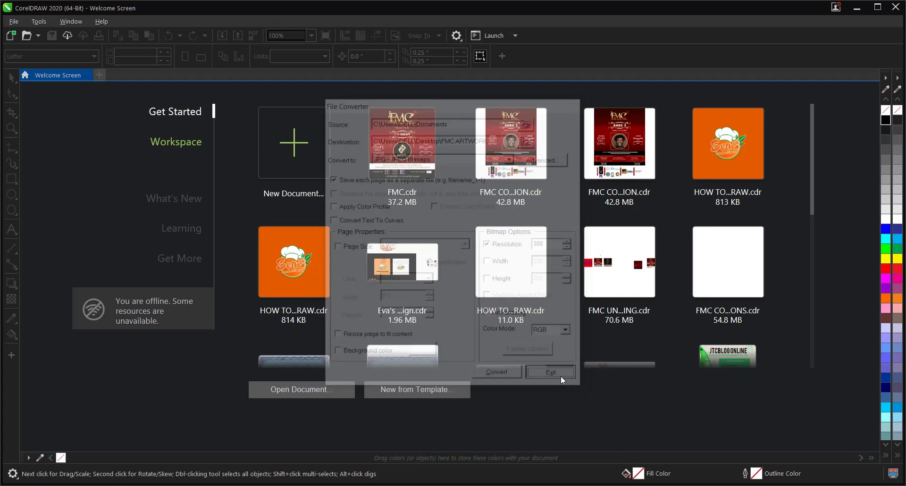
right_click(687, 485)
left_click(740, 433)
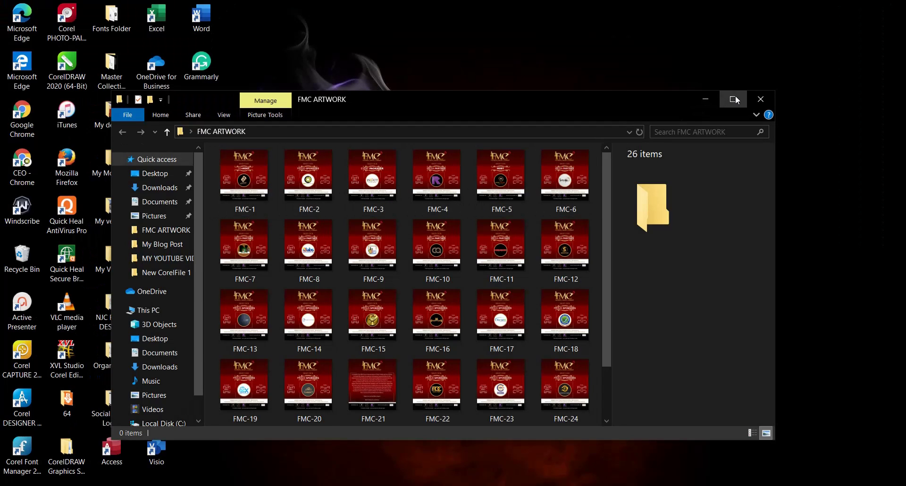
double_click(694, 99)
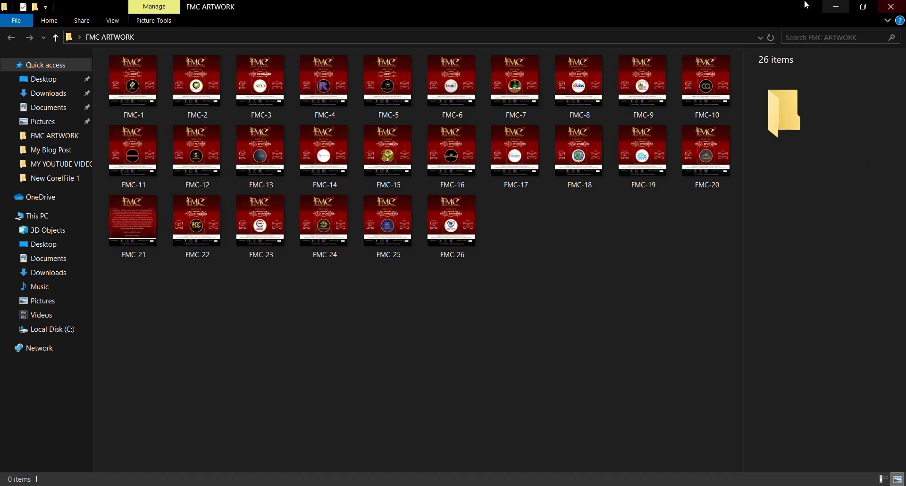
left_click(836, 7)
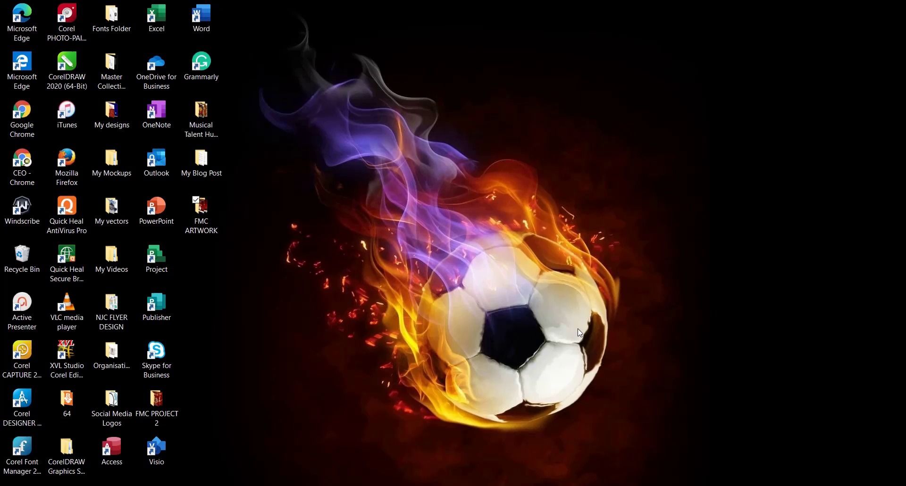
left_click(751, 485)
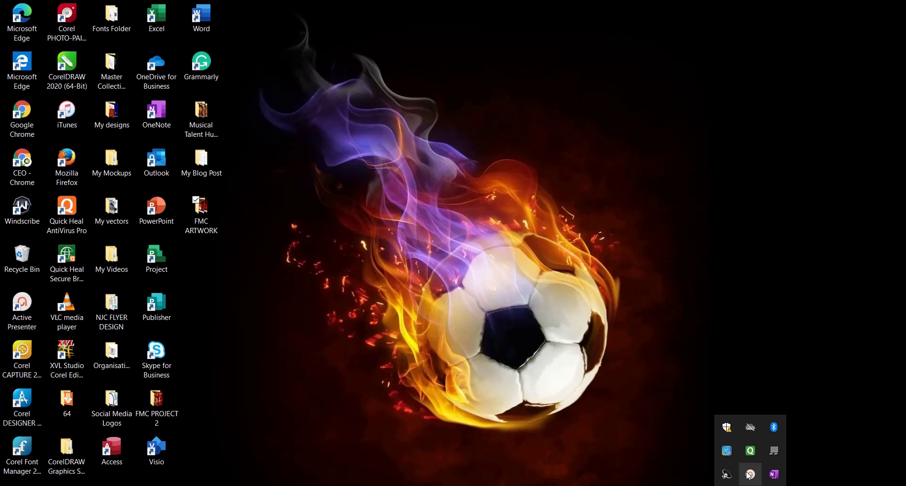